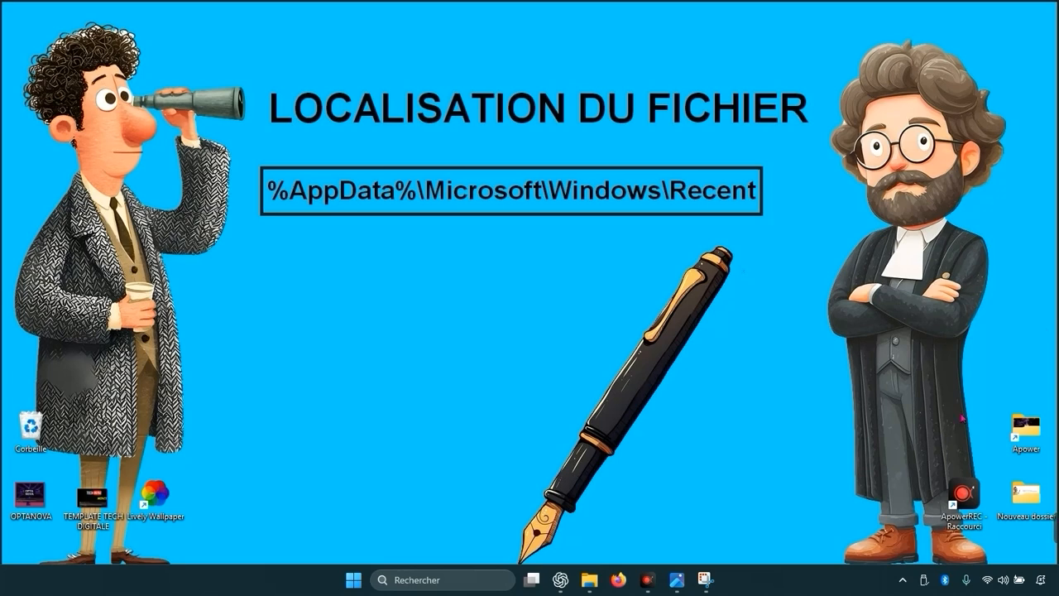
Step: Open the folder %AppData%\Microsoft\Windows\Recent through the Exécuter dialog
click(417, 580)
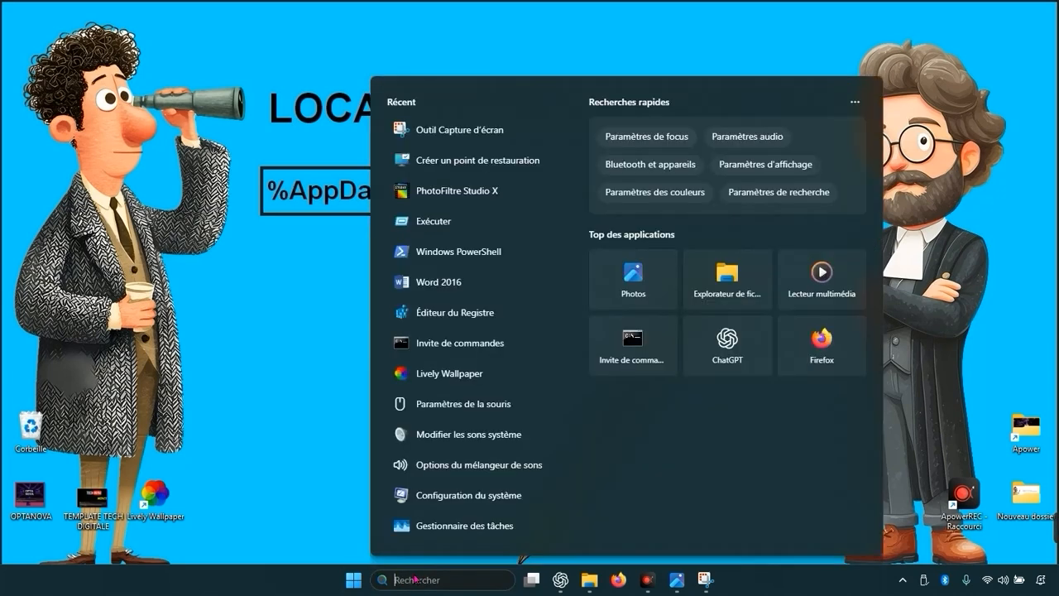
text(excel 2016)
key(ctrl+a)
text(exécuter)
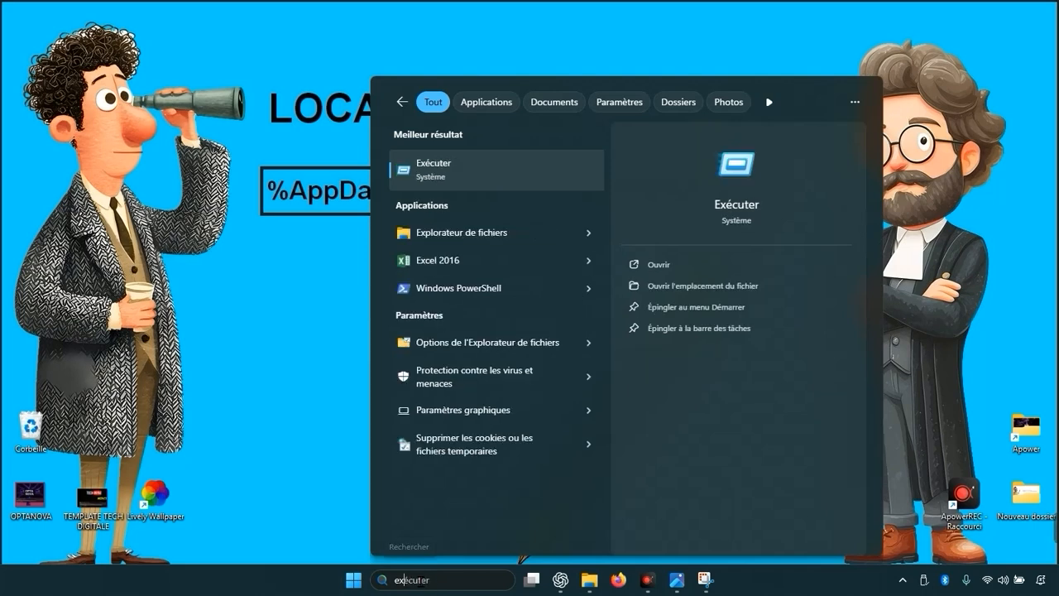
click(543, 176)
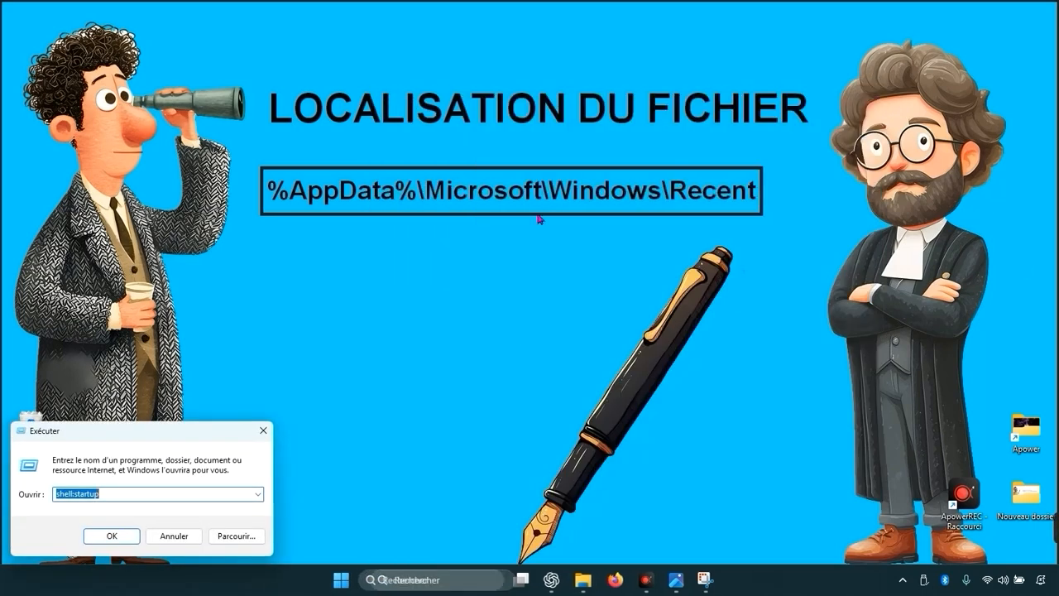
text(%AppData%\Microsoft\Windows\Recent)
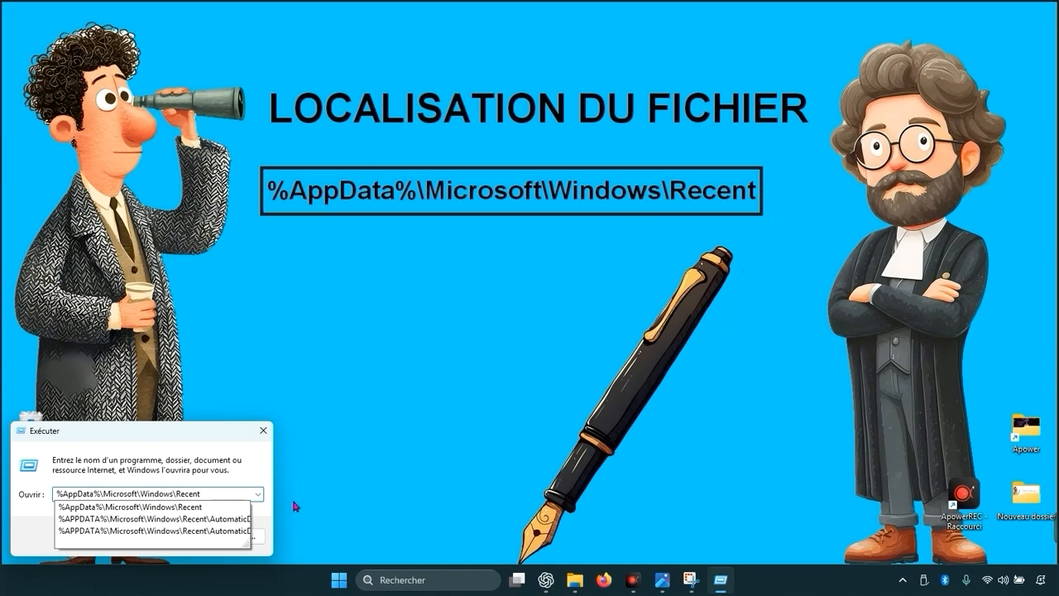
key(Return)
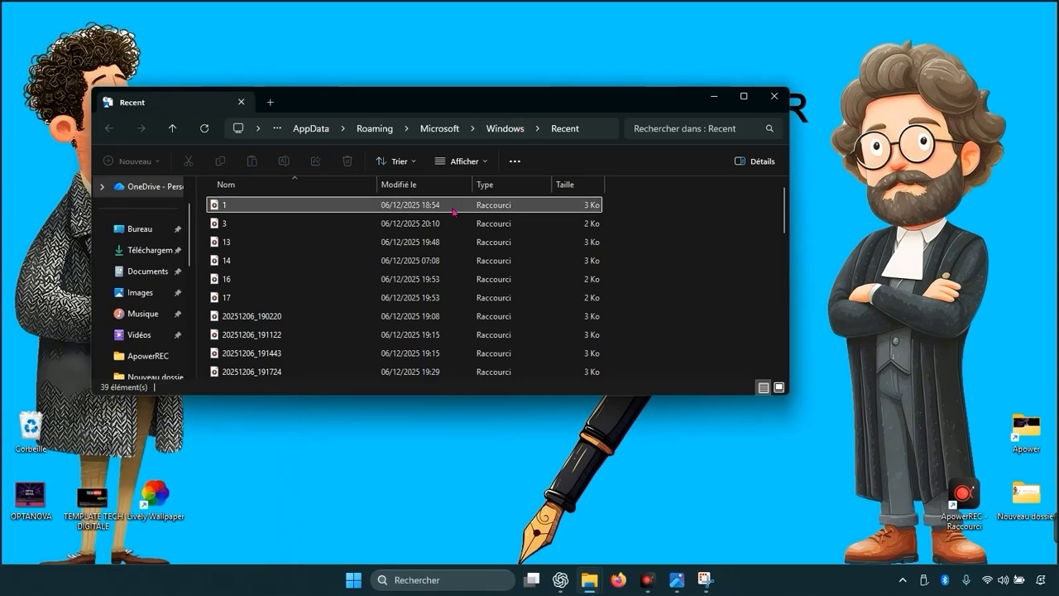
Step: Maximize the Recent folder window and examine the full list of recent-item shortcuts it holds
scroll(445, 234, down, 3)
scroll(445, 234, down, 7)
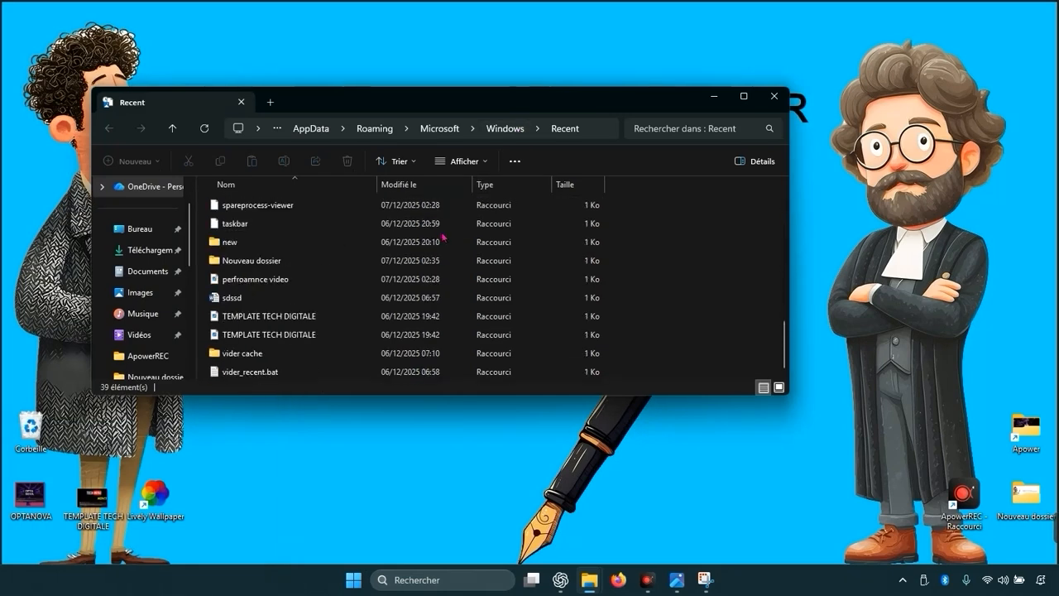
scroll(442, 240, up, 4)
scroll(443, 240, up, 5)
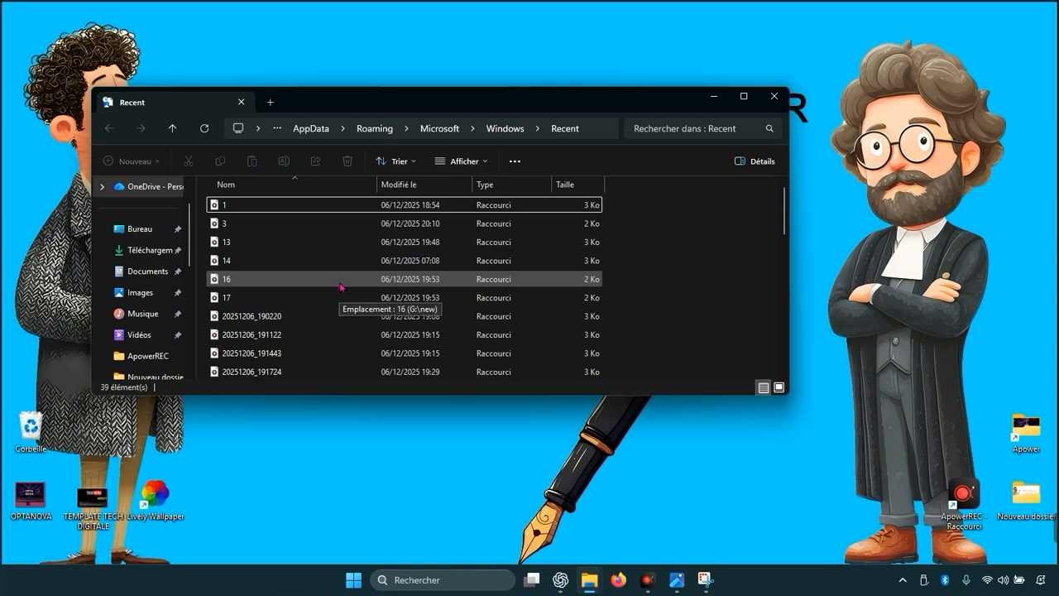
click(744, 96)
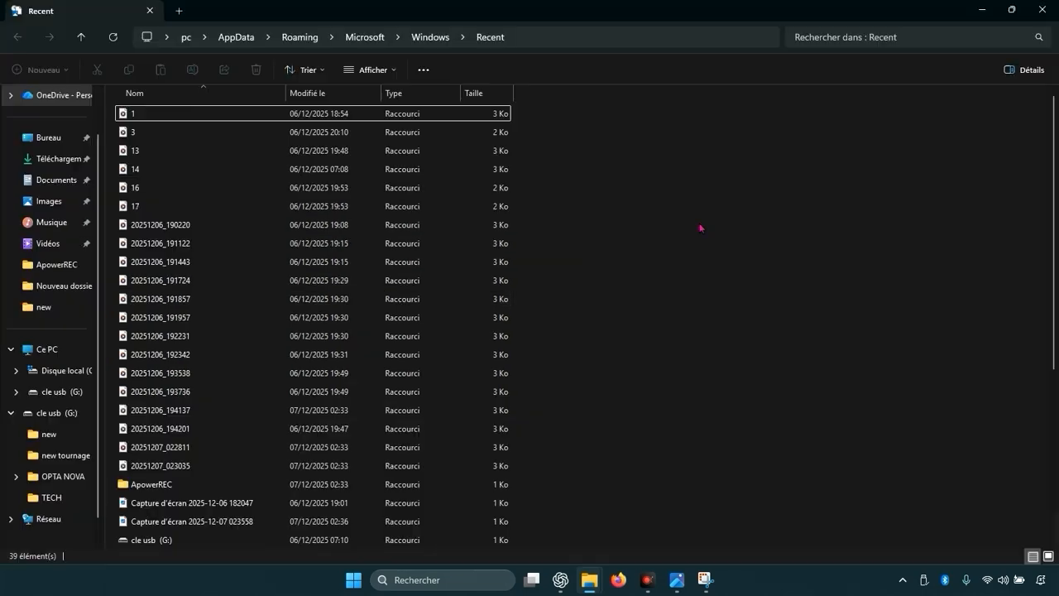
scroll(426, 281, down, 5)
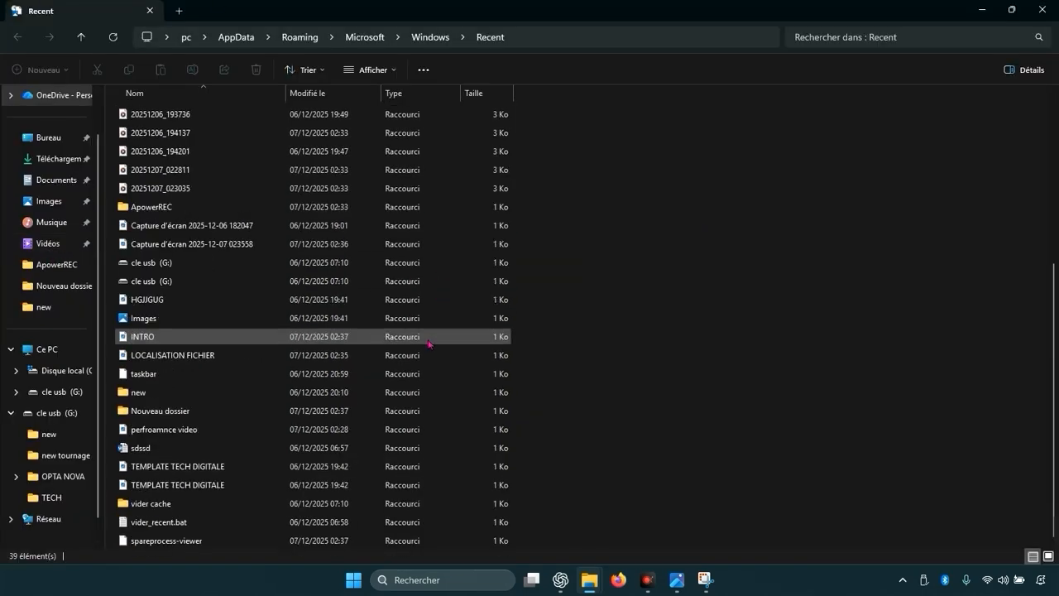
scroll(425, 377, up, 5)
scroll(426, 377, down, 5)
scroll(425, 376, up, 5)
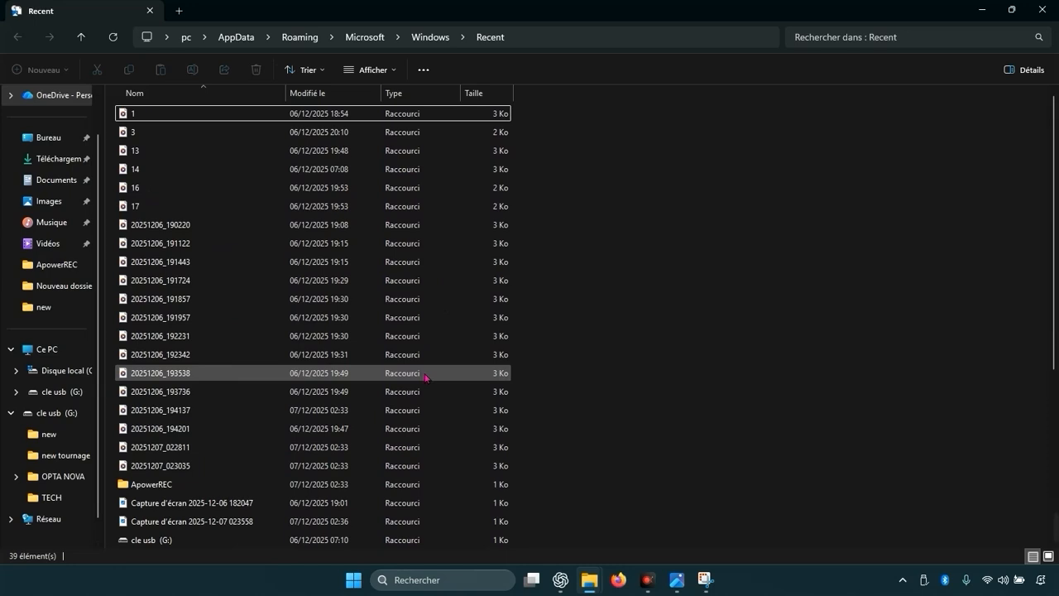
scroll(426, 377, down, 5)
scroll(413, 398, down, 2)
scroll(409, 410, up, 5)
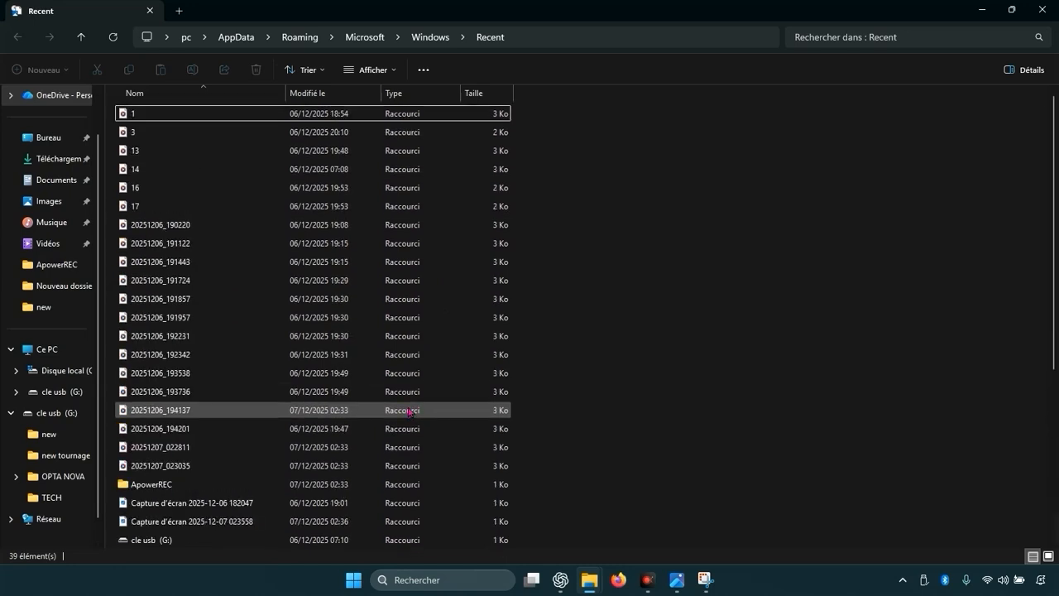
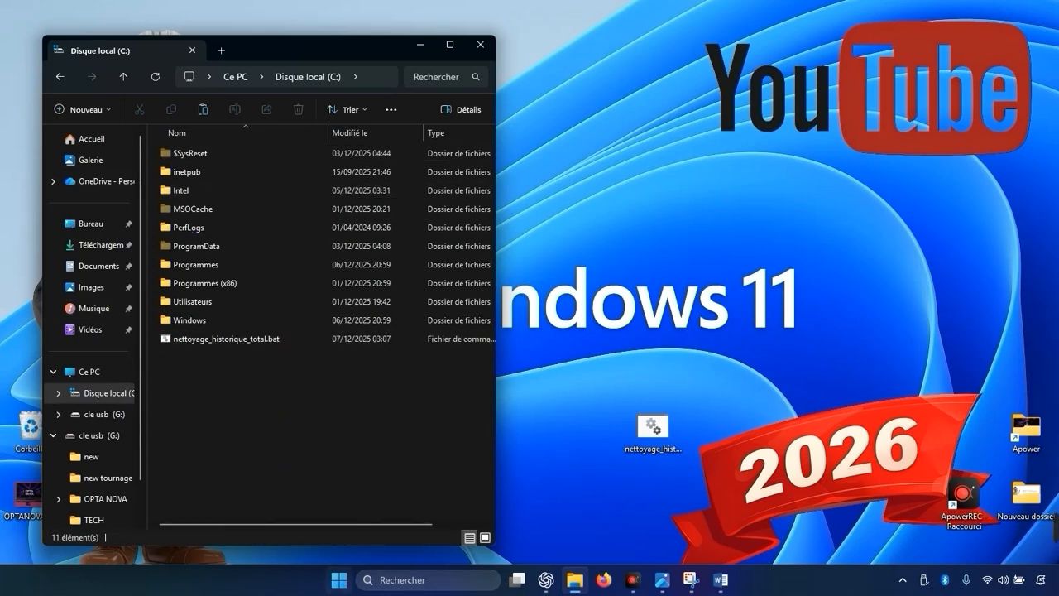
Step: Delete nettoyage_historique_total.bat from the root of Disque local (C:), granting administrator rights
right_click(274, 447)
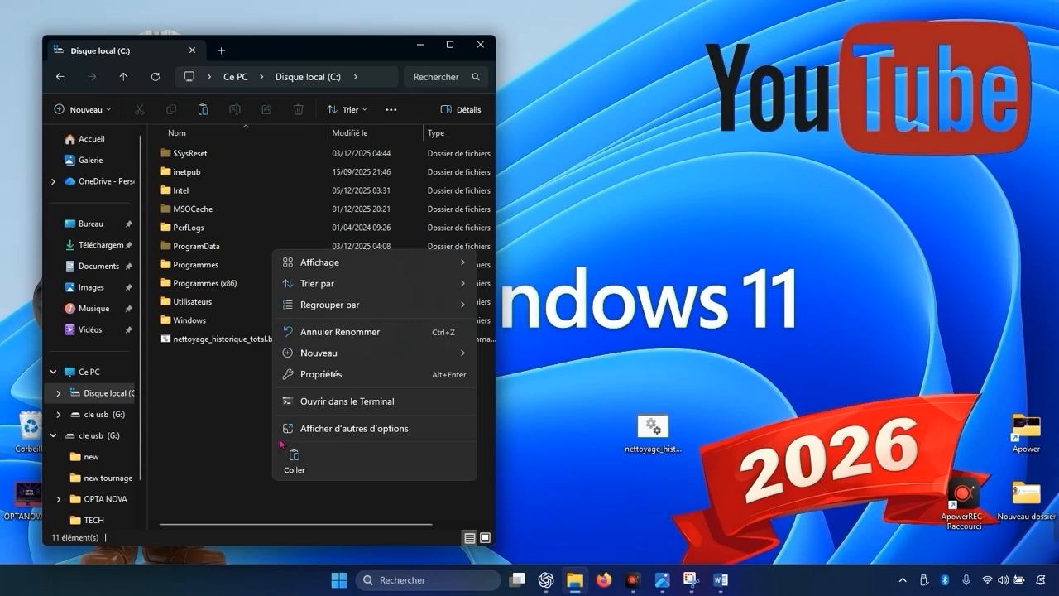
right_click(233, 341)
click(467, 356)
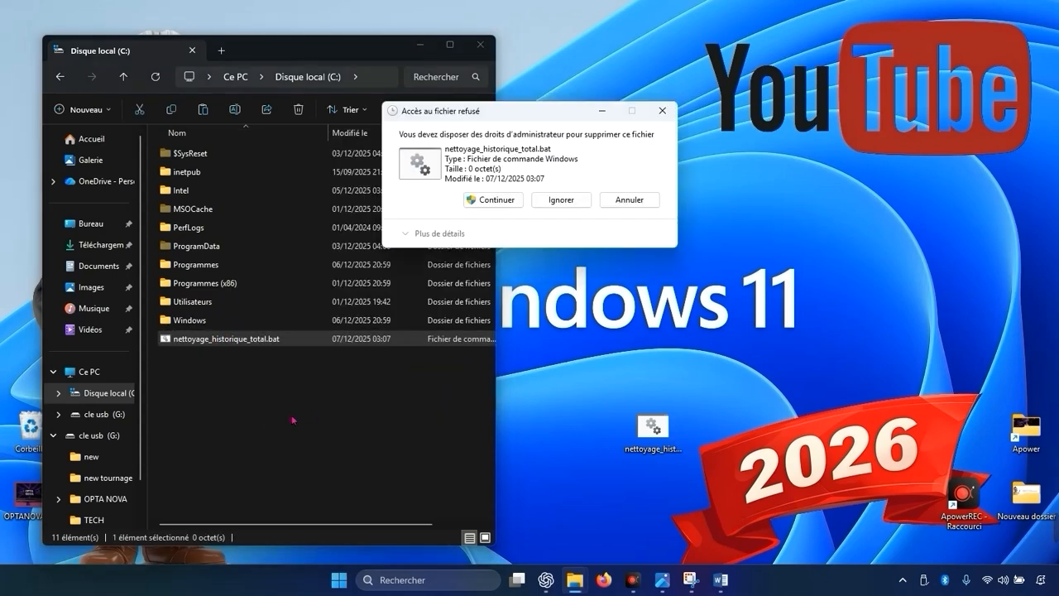
click(497, 201)
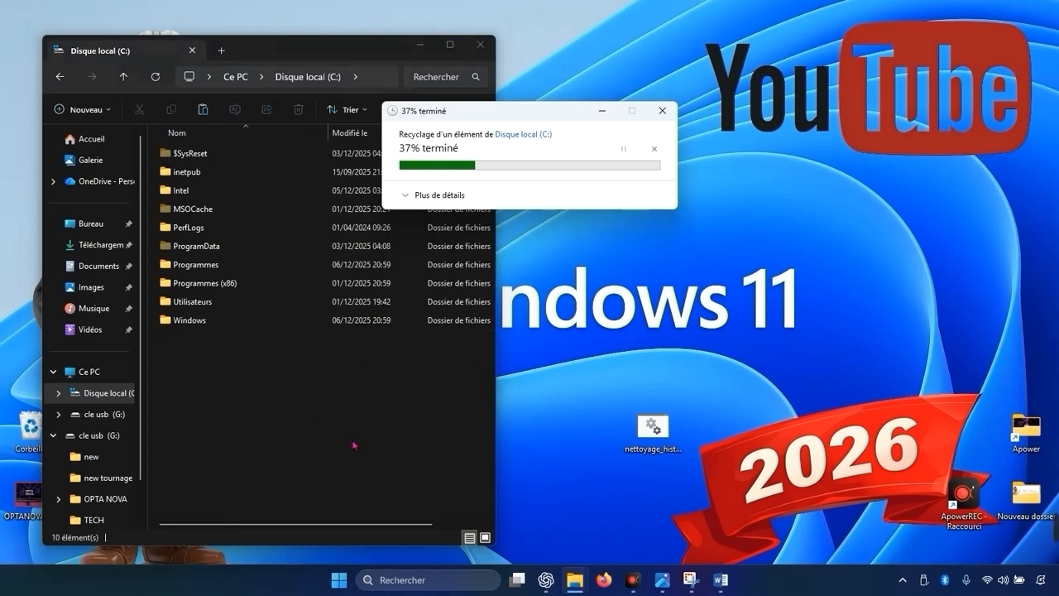
Step: Paste the copied nettoyage_historique_total.bat into the root of C: with administrator rights and close the folder window
right_click(291, 419)
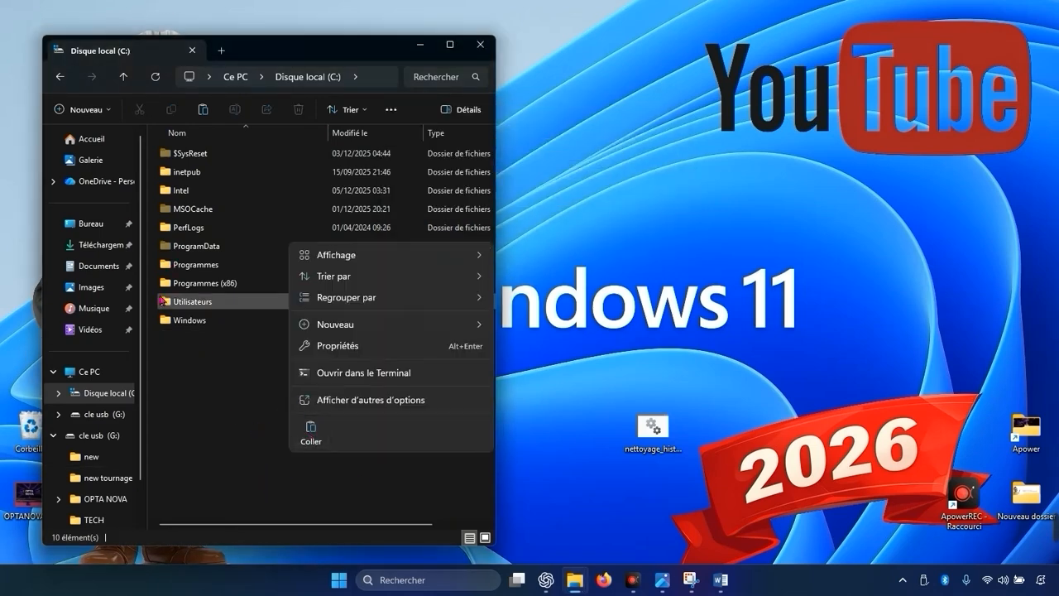
click(315, 434)
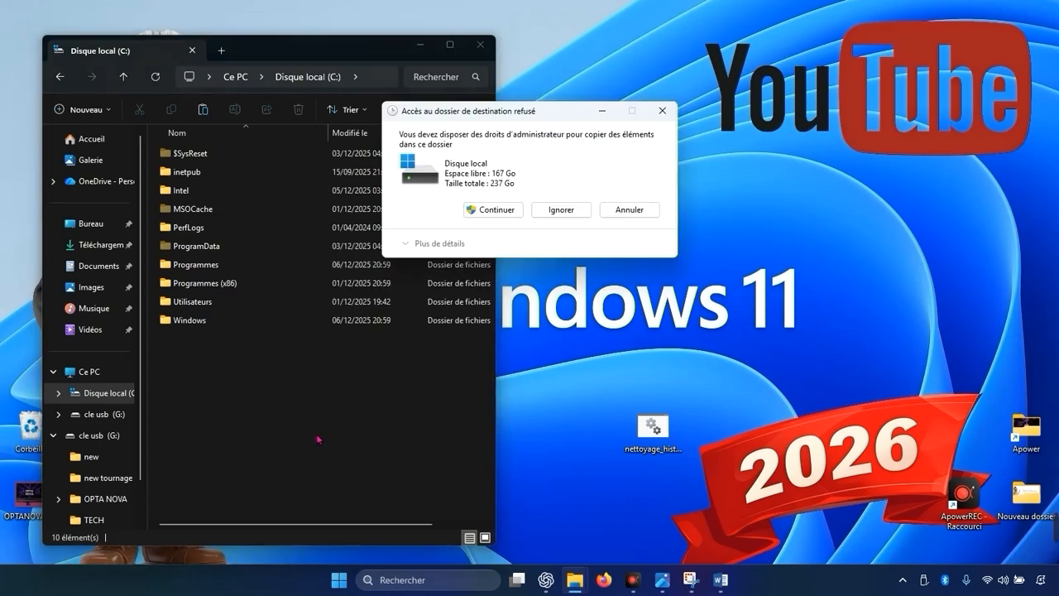
click(485, 209)
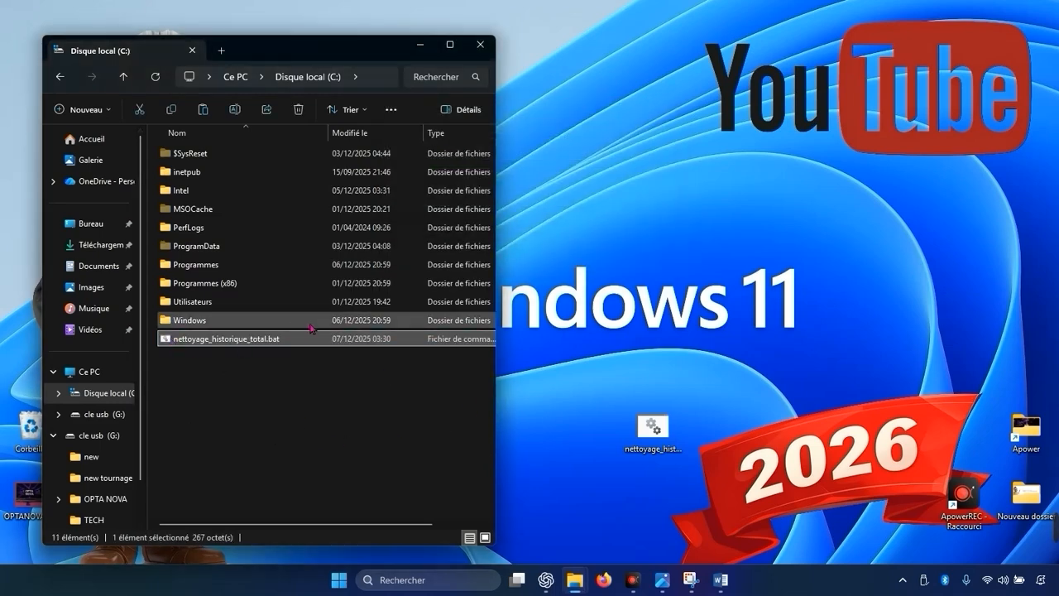
click(479, 44)
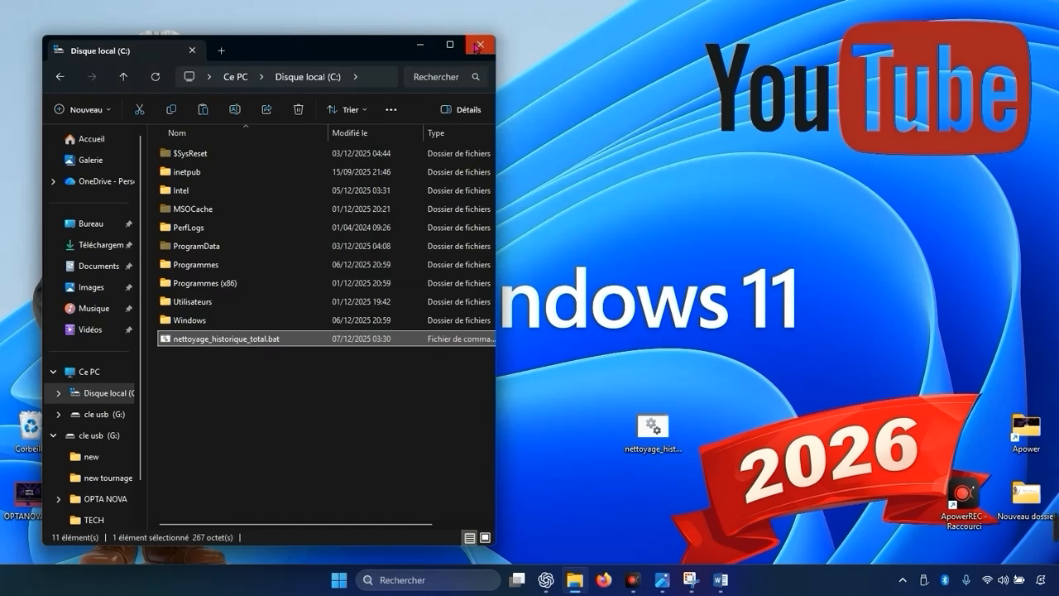
Step: Search Windows for "planificateur de tâches" and open the Planificateur de tâches
click(446, 583)
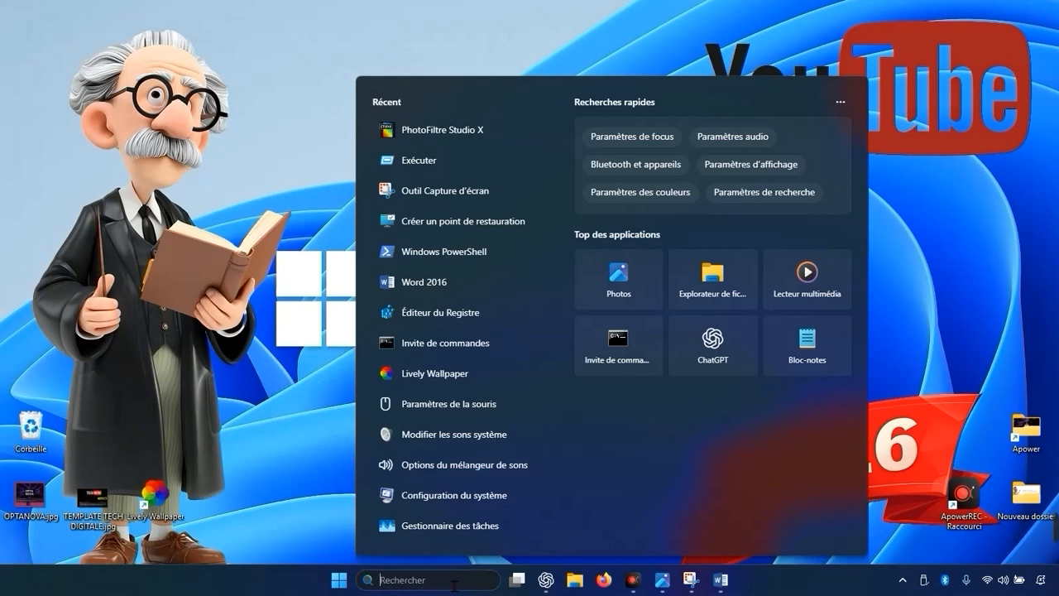
key(ctrl+v)
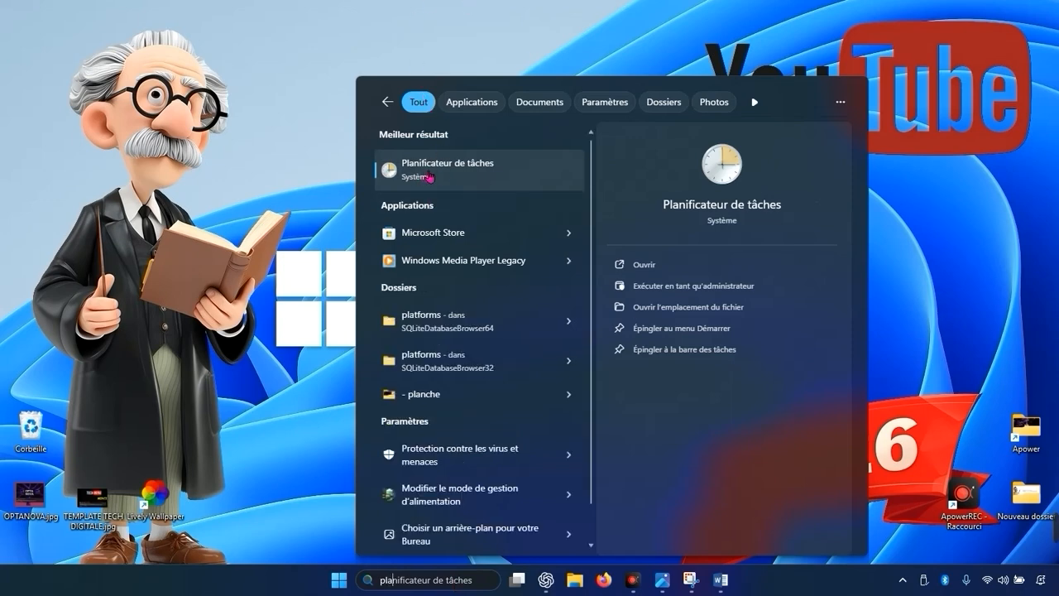
click(430, 177)
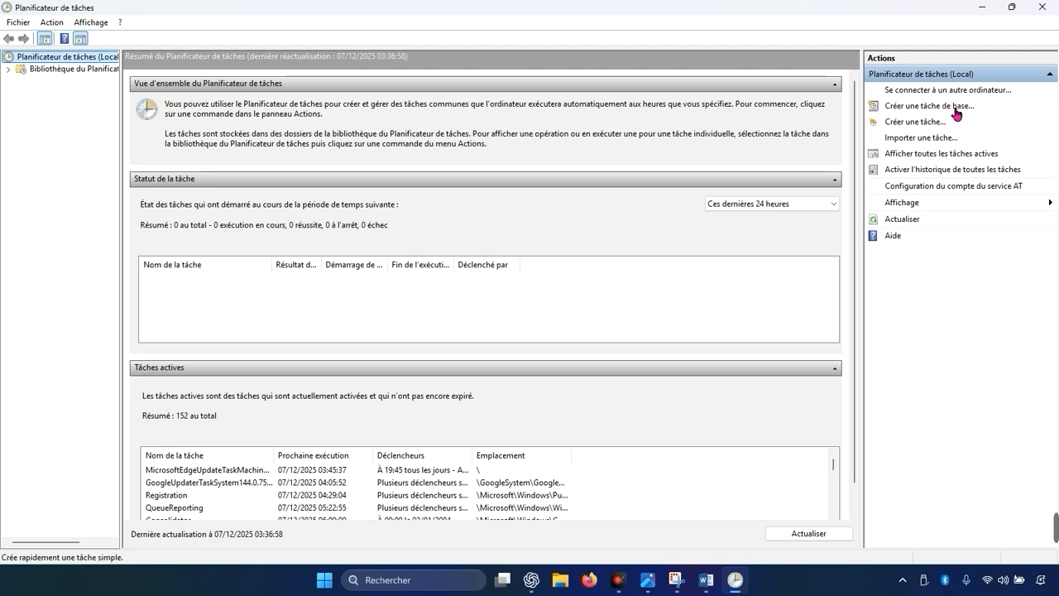
Step: Start a new basic task named "nettoyage historique windows" and continue to its trigger settings
click(941, 109)
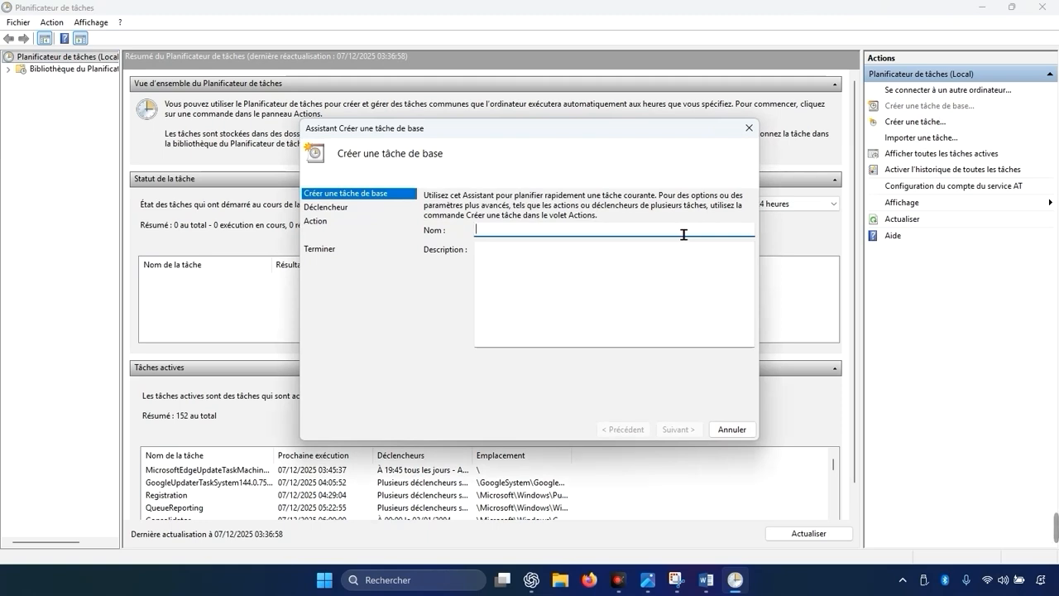
text(nettoyage)
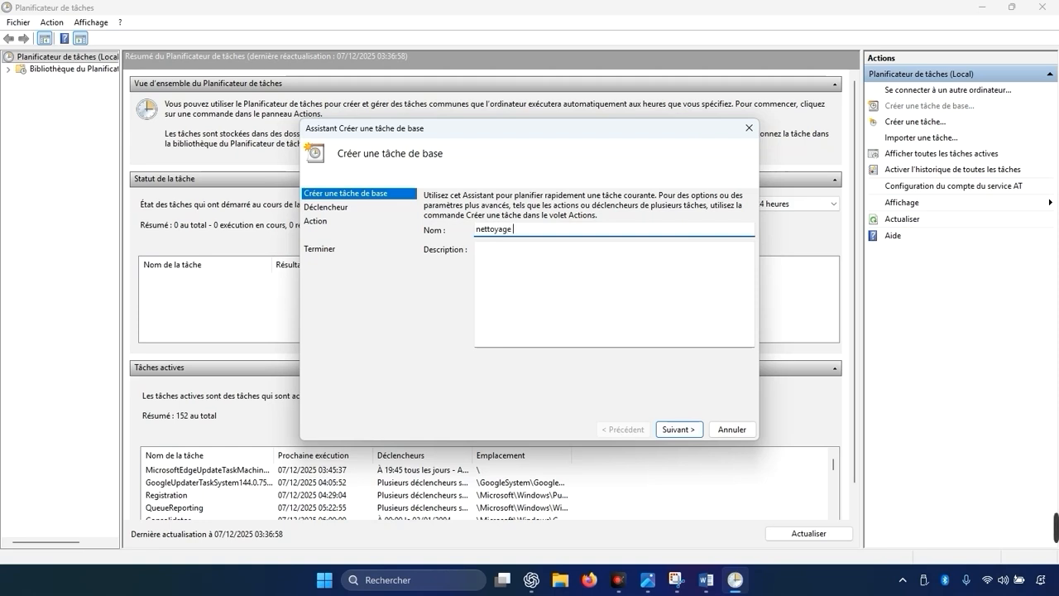
text( historique twindows)
key(Return)
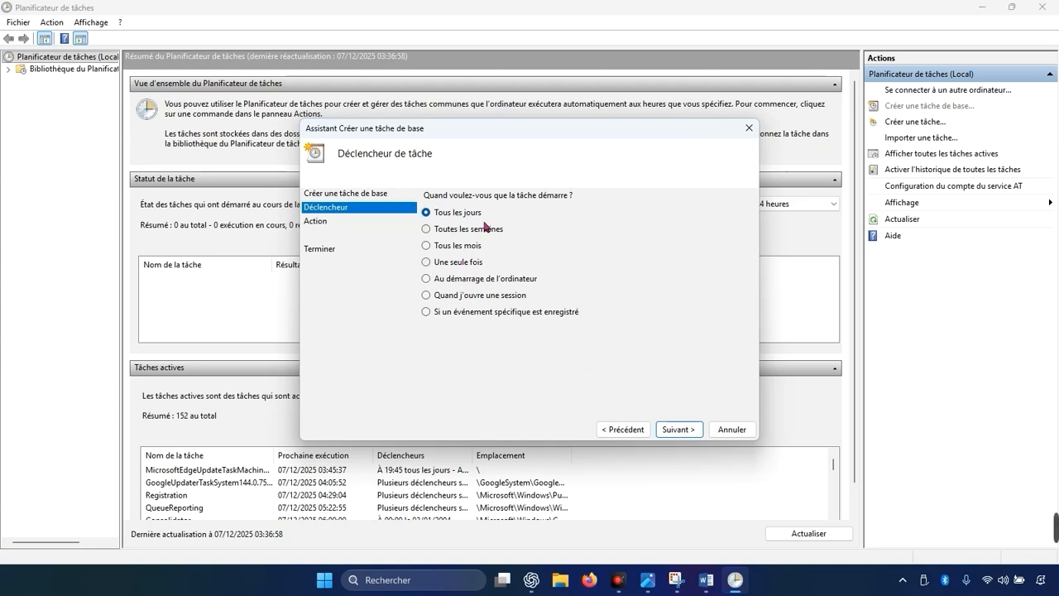
Step: Set the task's trigger to "Quand j'ouvre une session" and continue to the action settings
click(489, 299)
click(314, 225)
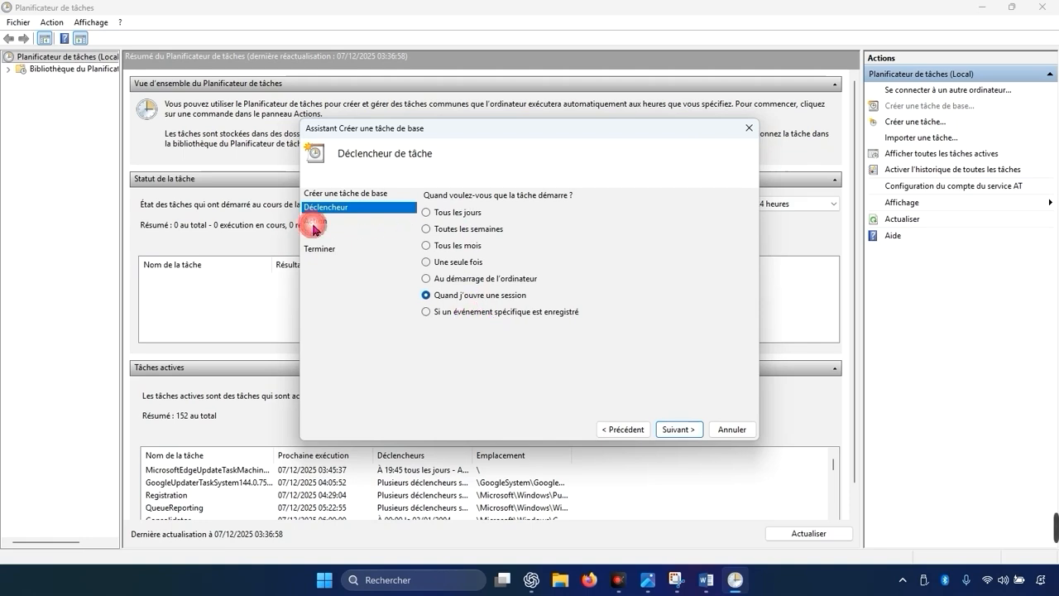
click(691, 430)
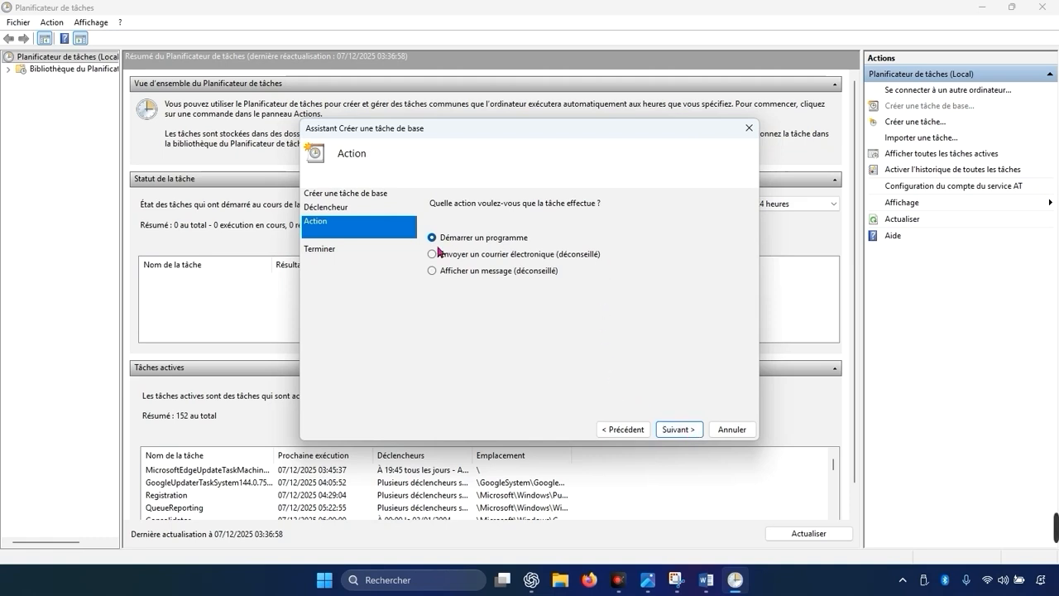
Step: Keep the action "Démarrer un programme" and choose C:\nettoyage_historique_total.bat as the script to run
click(672, 430)
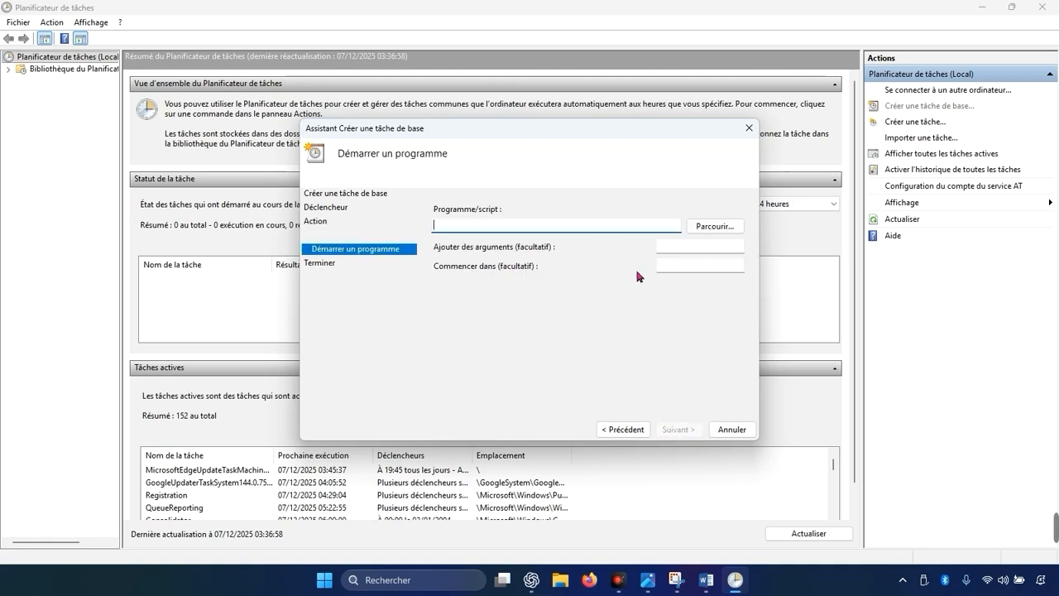
click(713, 226)
scroll(364, 331, down, 5)
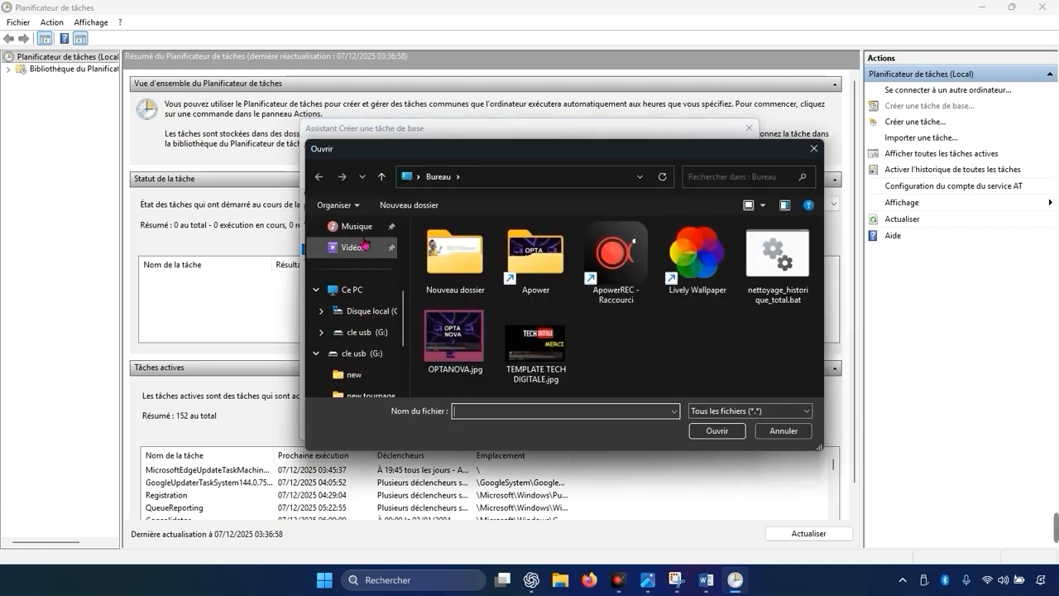
click(368, 312)
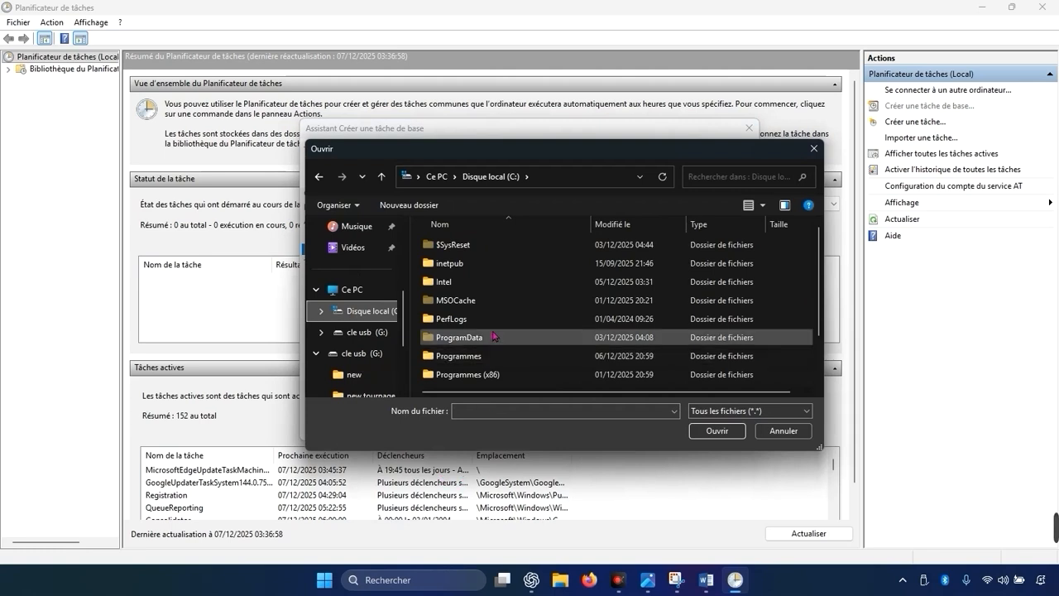
scroll(459, 336, down, 2)
click(461, 380)
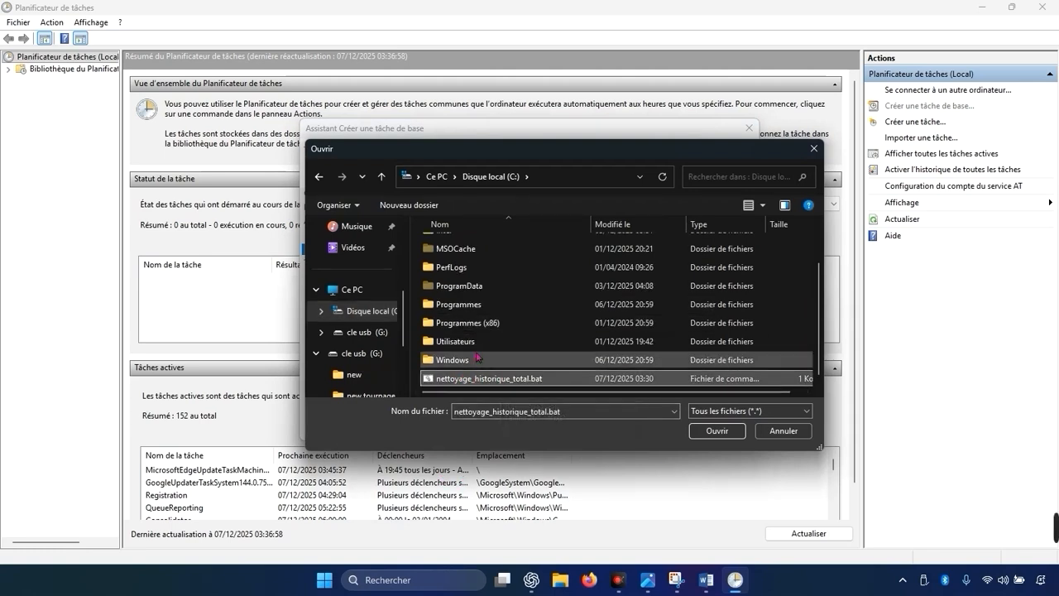
click(715, 430)
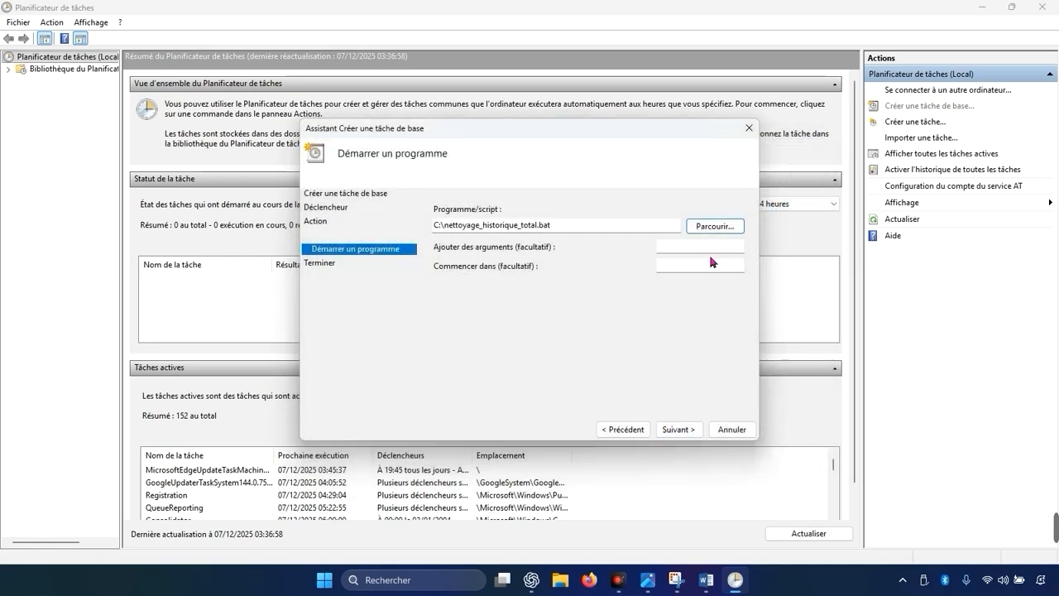
Step: Finish creating the basic task from its summary and close the Planificateur de tâches
click(679, 430)
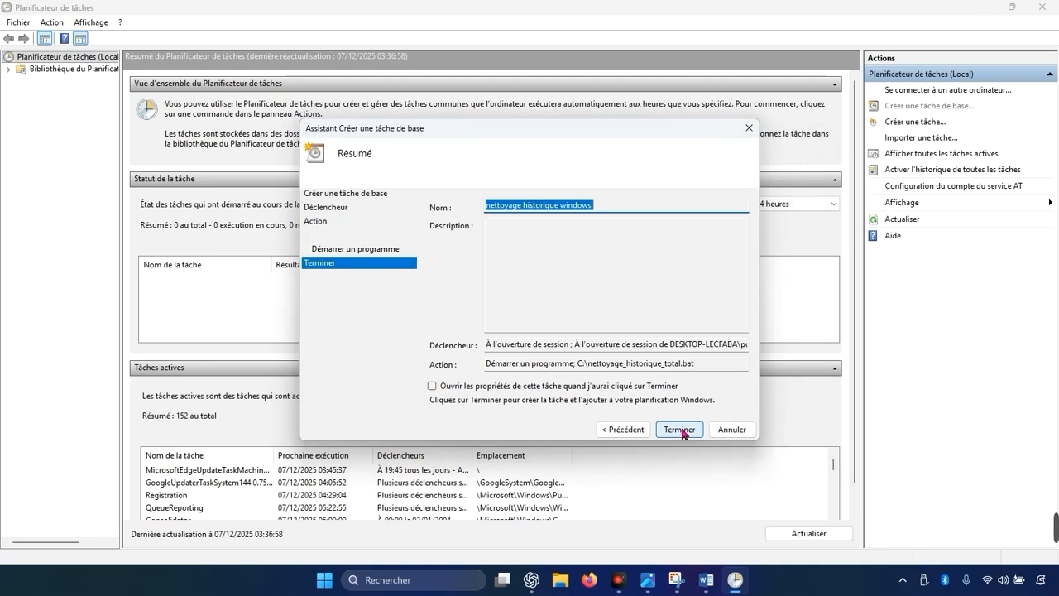
click(682, 430)
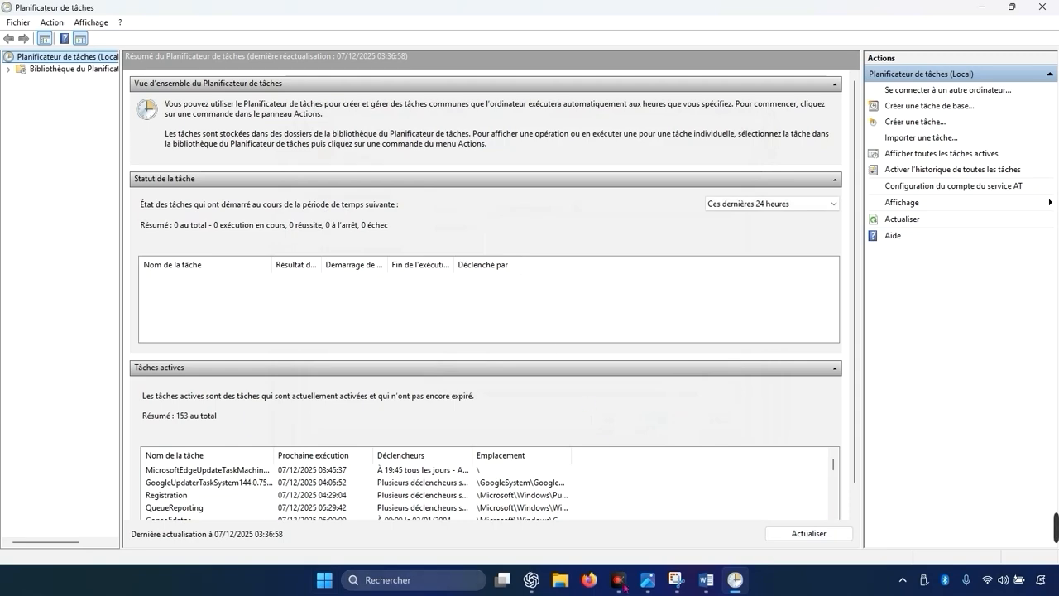
click(1041, 9)
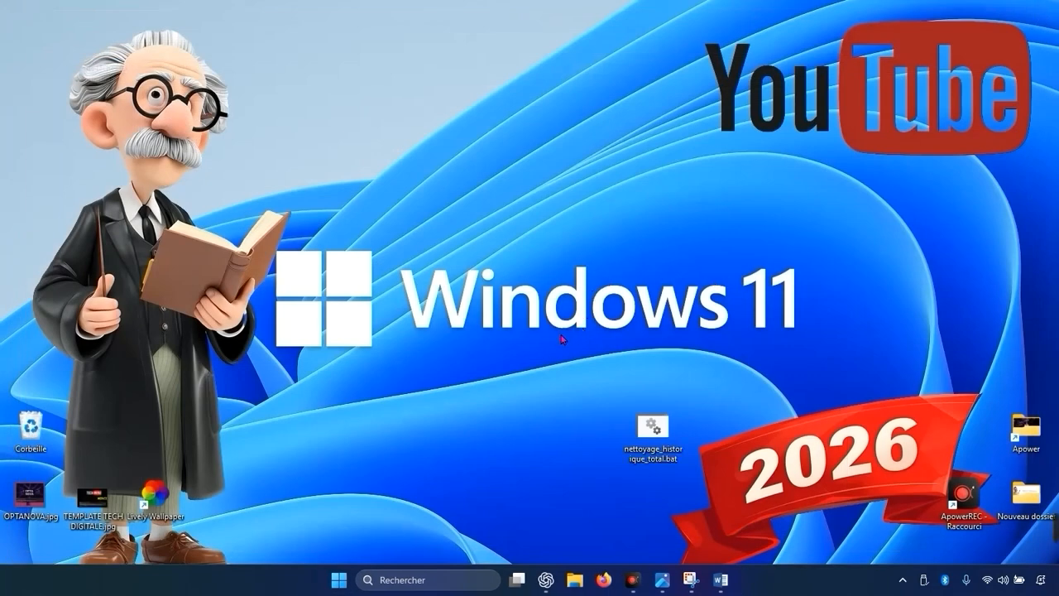